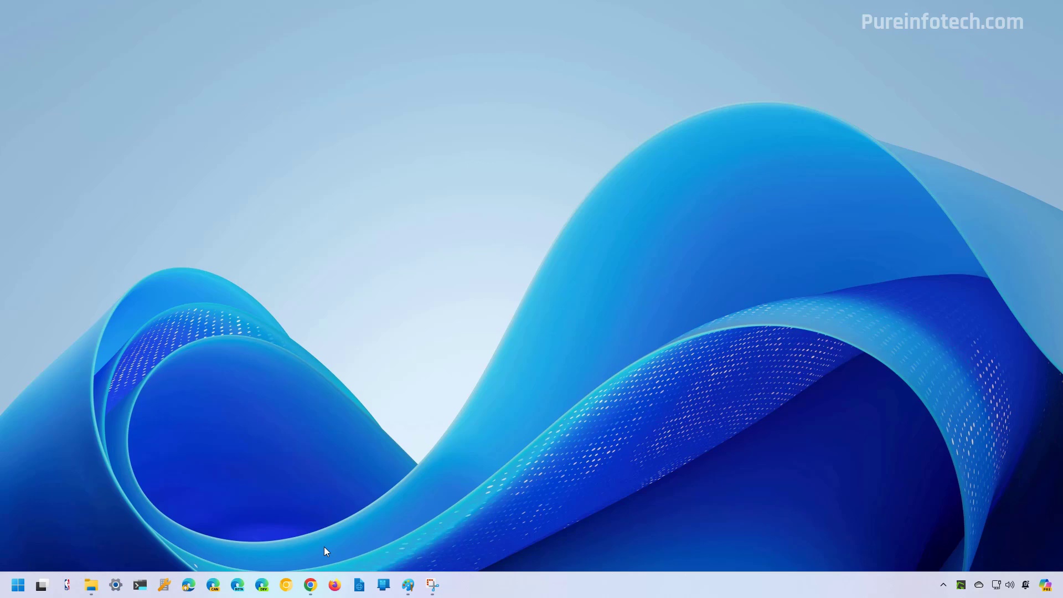
Return to Chrome, go to Security, and open the Passkeys and security keys page.
click(310, 585)
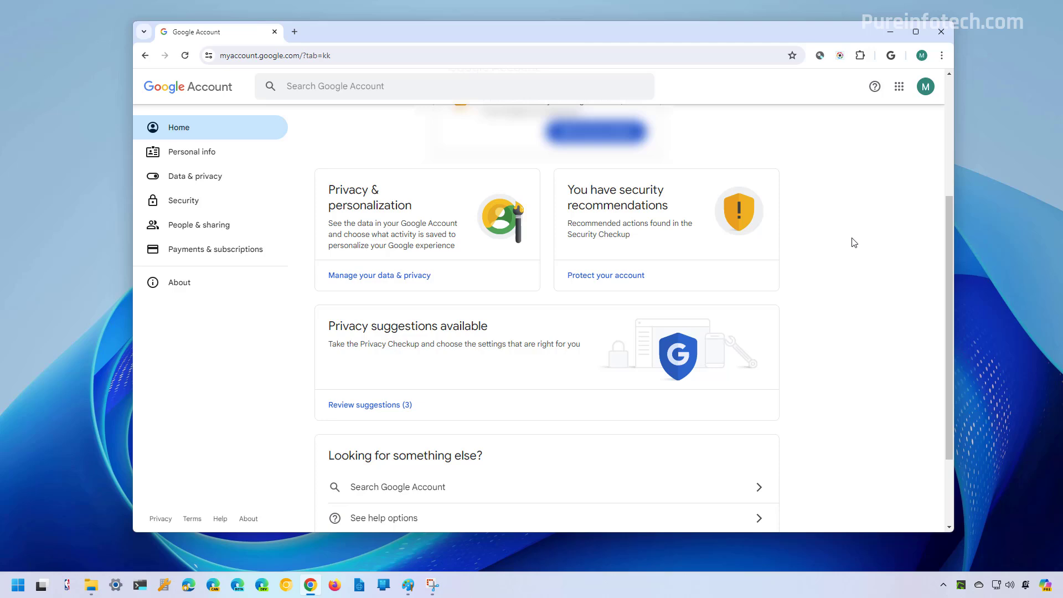
click(191, 209)
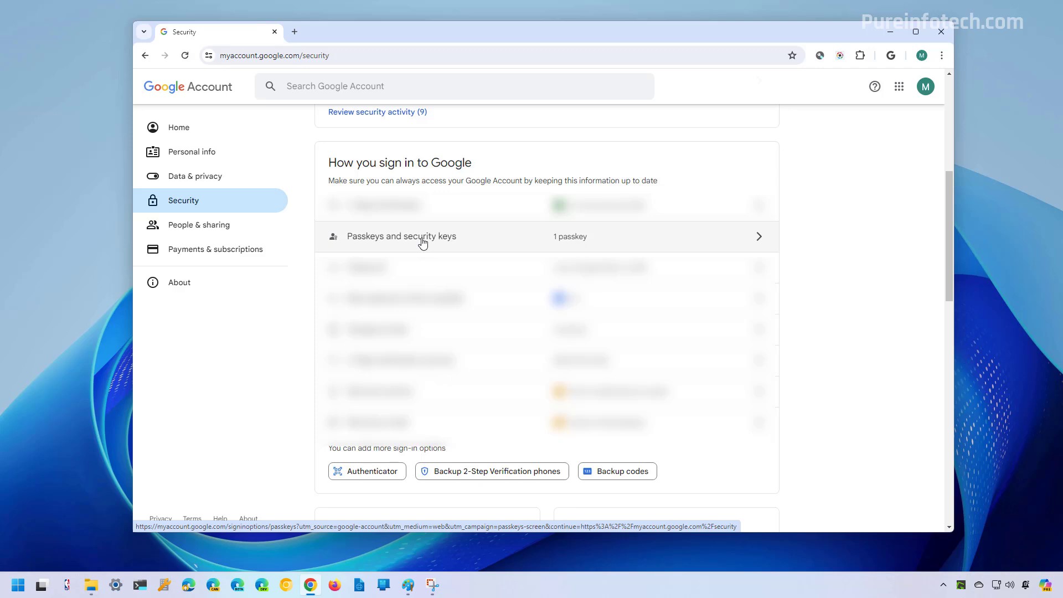
click(424, 243)
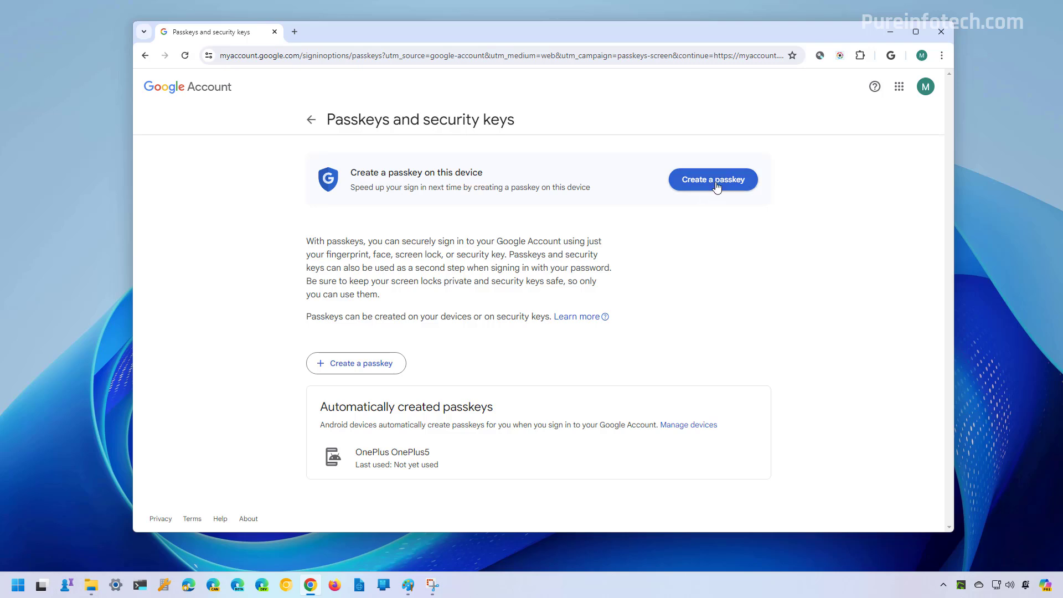
Create a passkey on this device, verifying with the Windows Hello PIN, and acknowledge the saved confirmation.
click(369, 366)
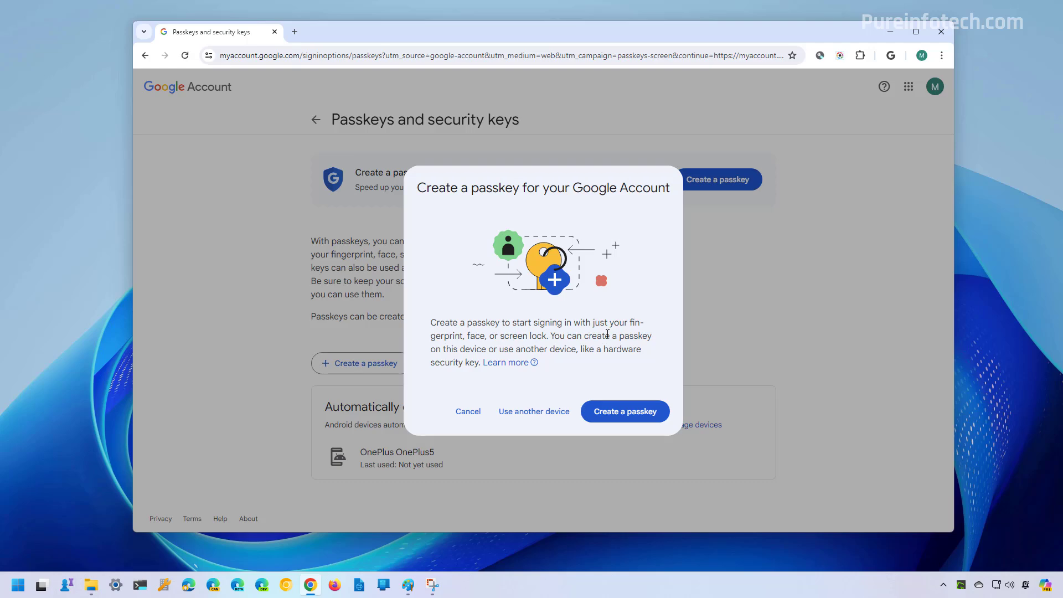
click(609, 415)
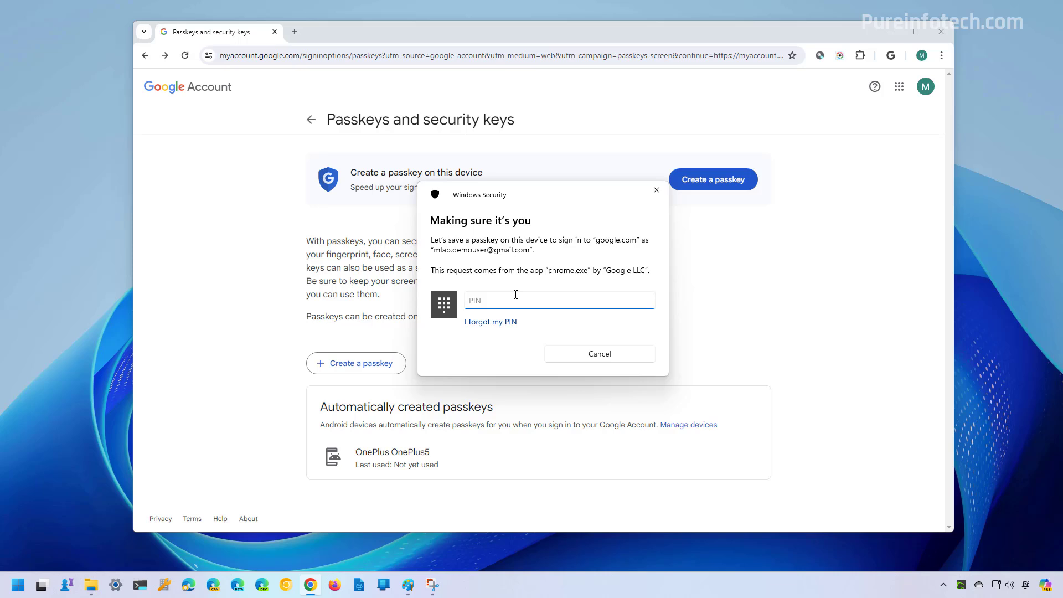
text(123)
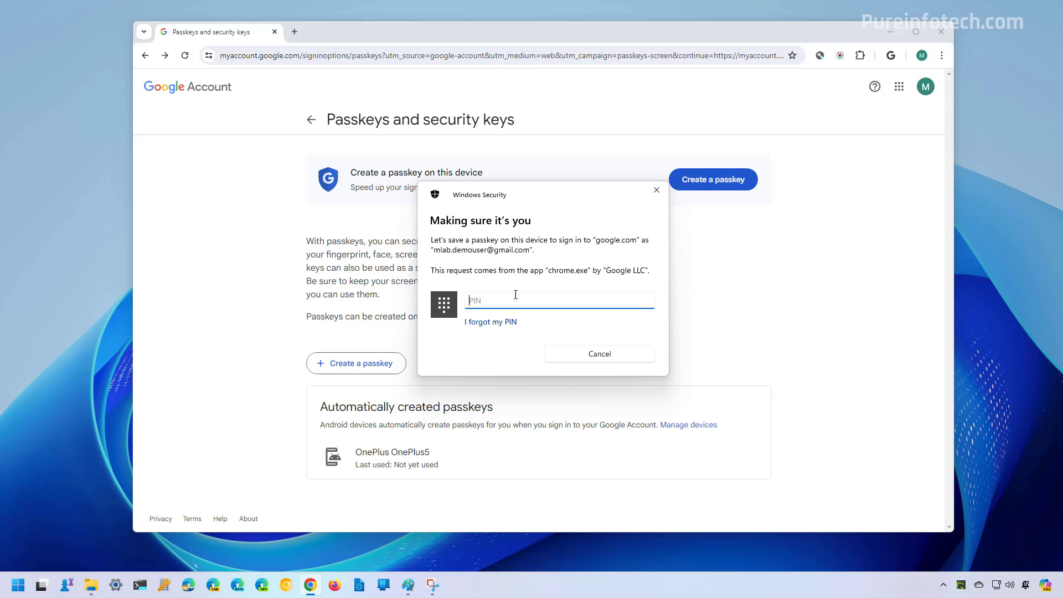
text(1234)
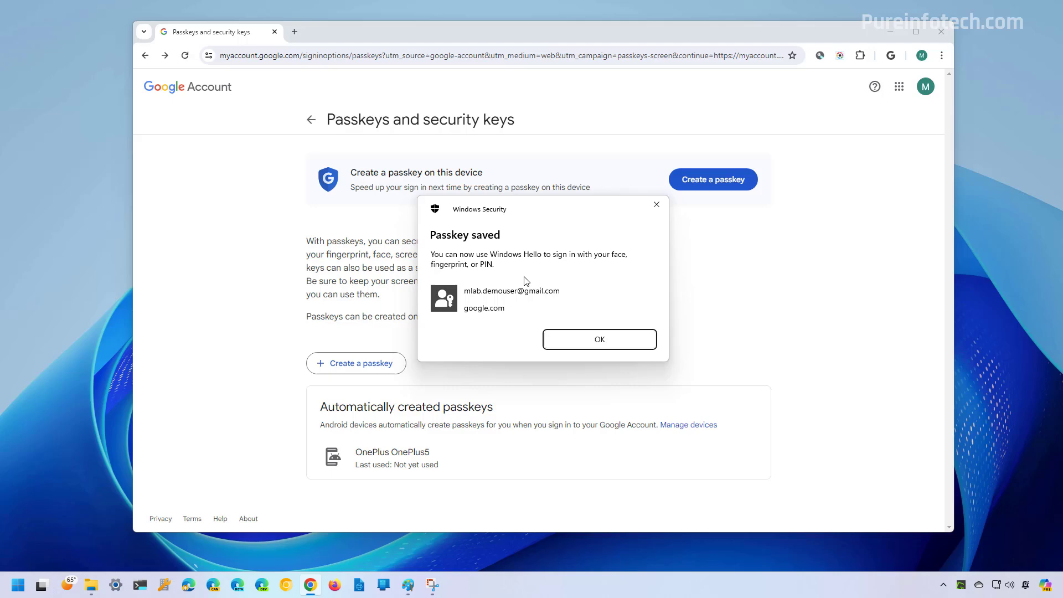
click(601, 338)
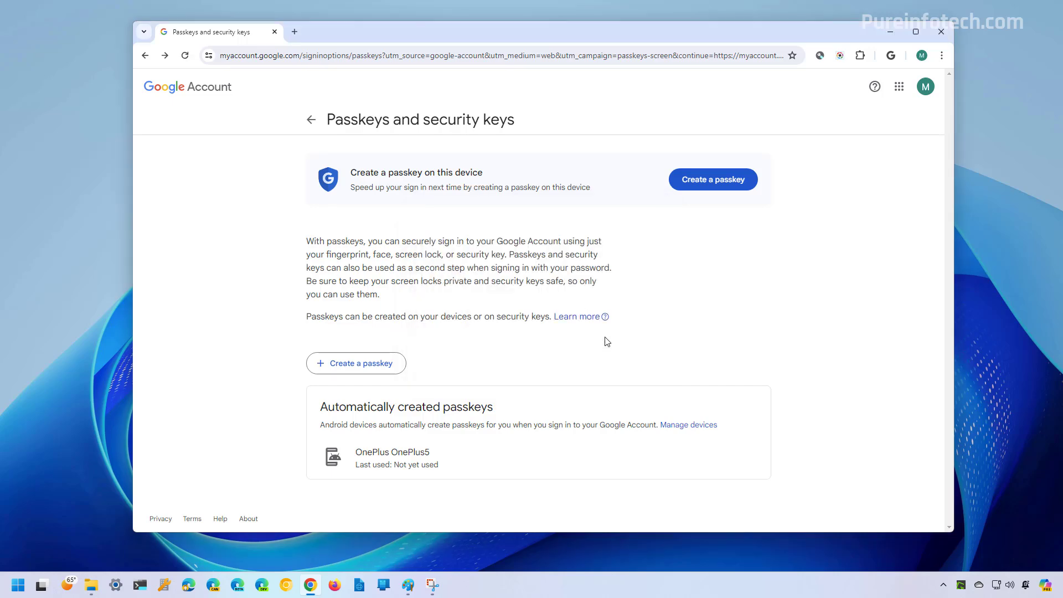
Dismiss the passkey-created message and sign out of the Google account.
click(633, 405)
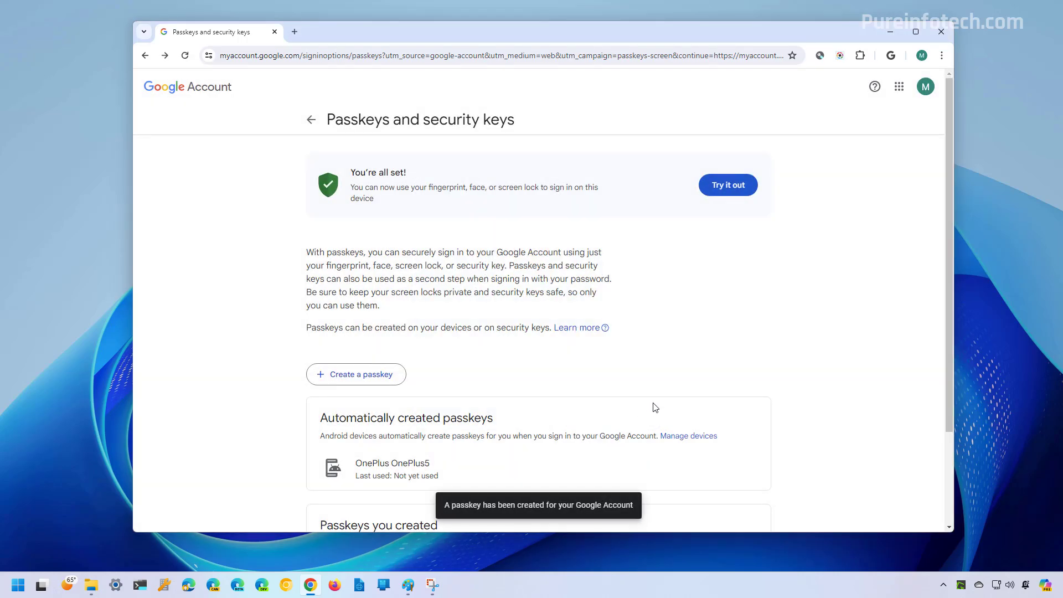
click(925, 86)
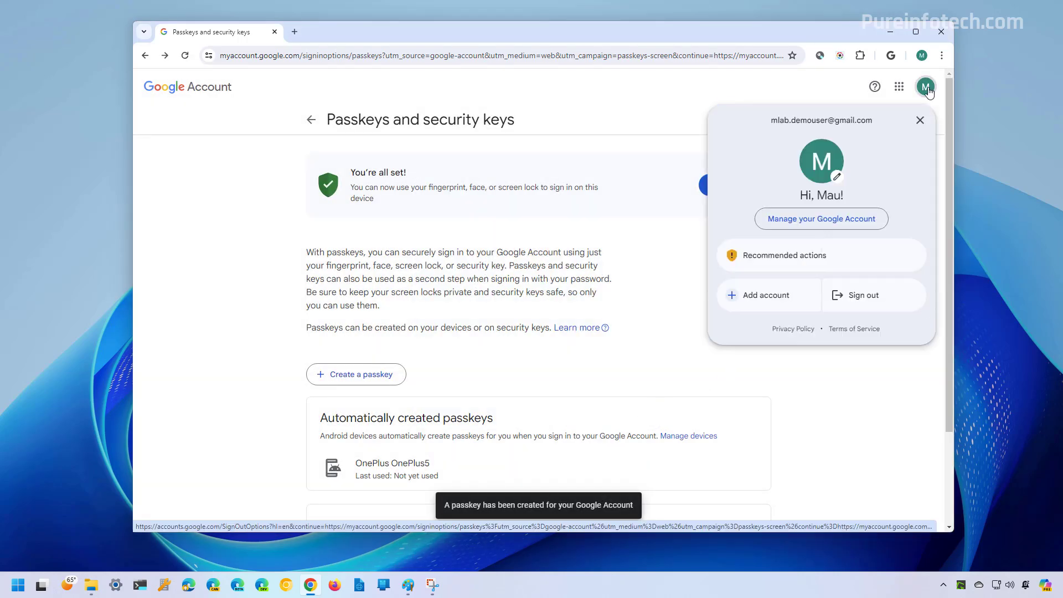
click(866, 301)
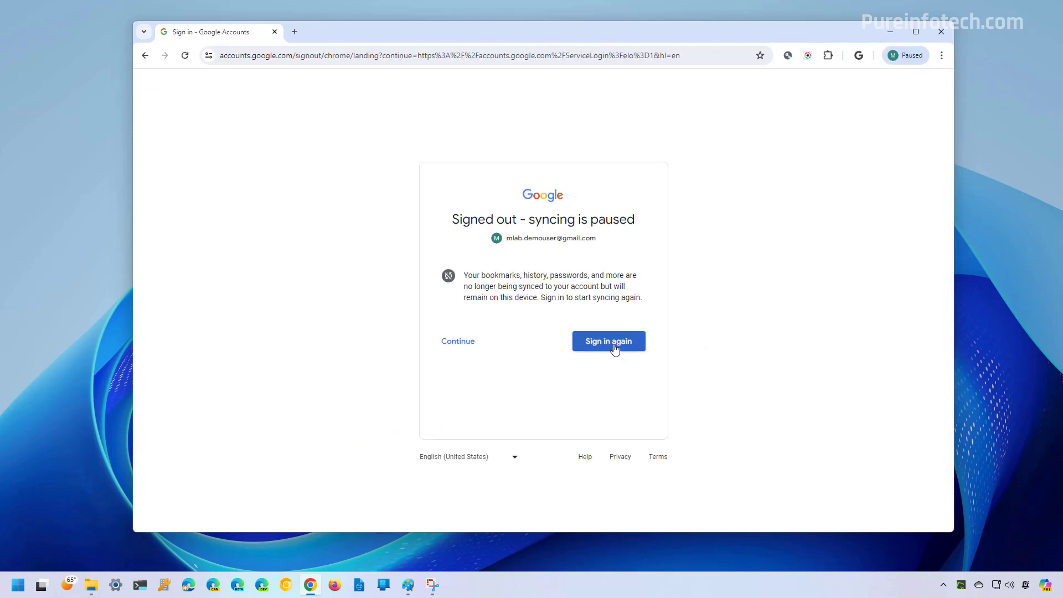
Sign back in using the new passkey with the Windows Hello PIN, then minimize Chrome.
click(615, 347)
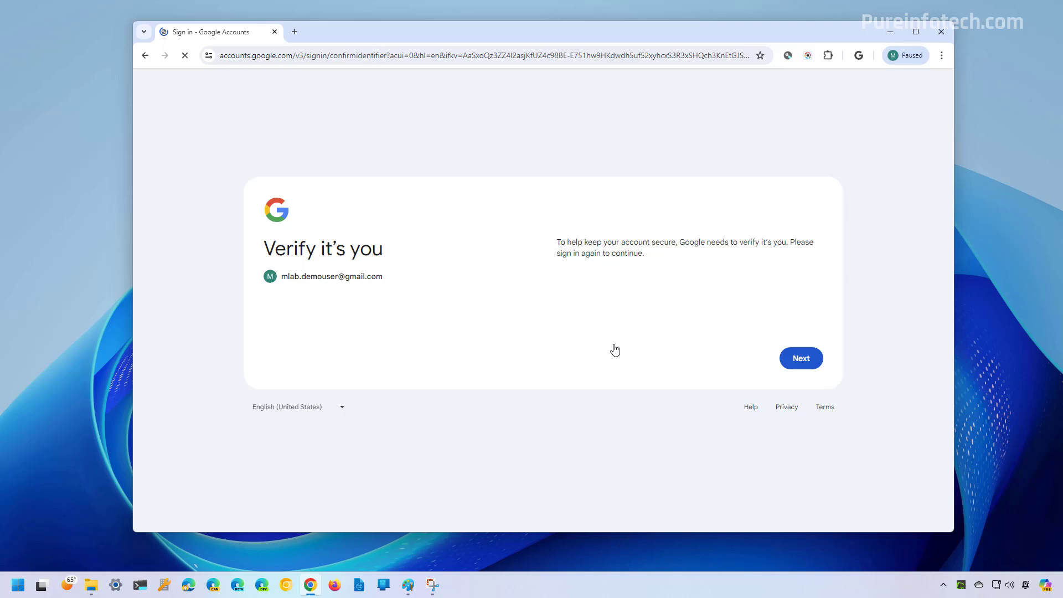
click(791, 365)
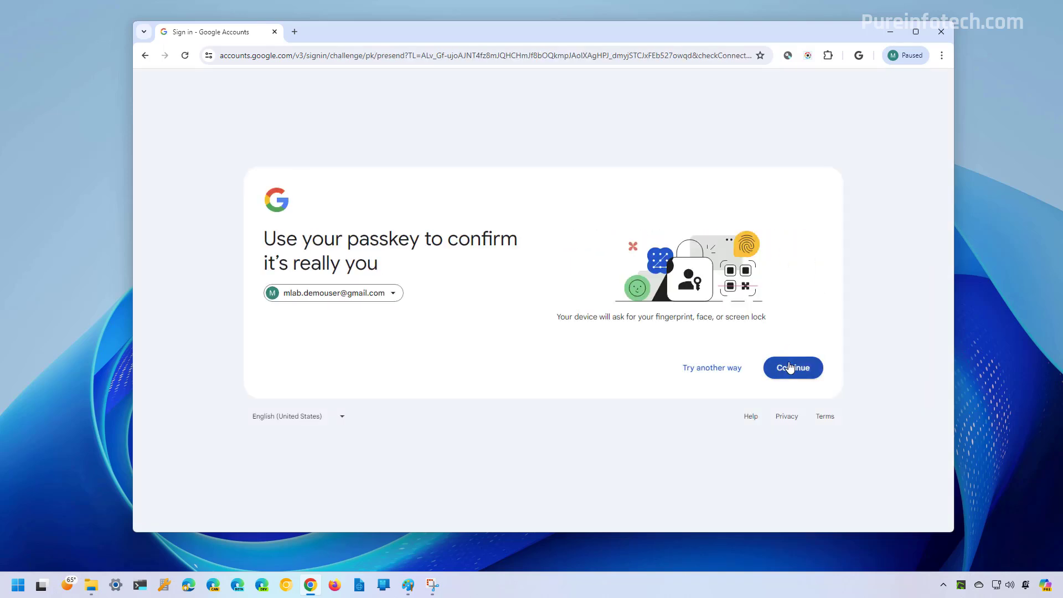
click(795, 370)
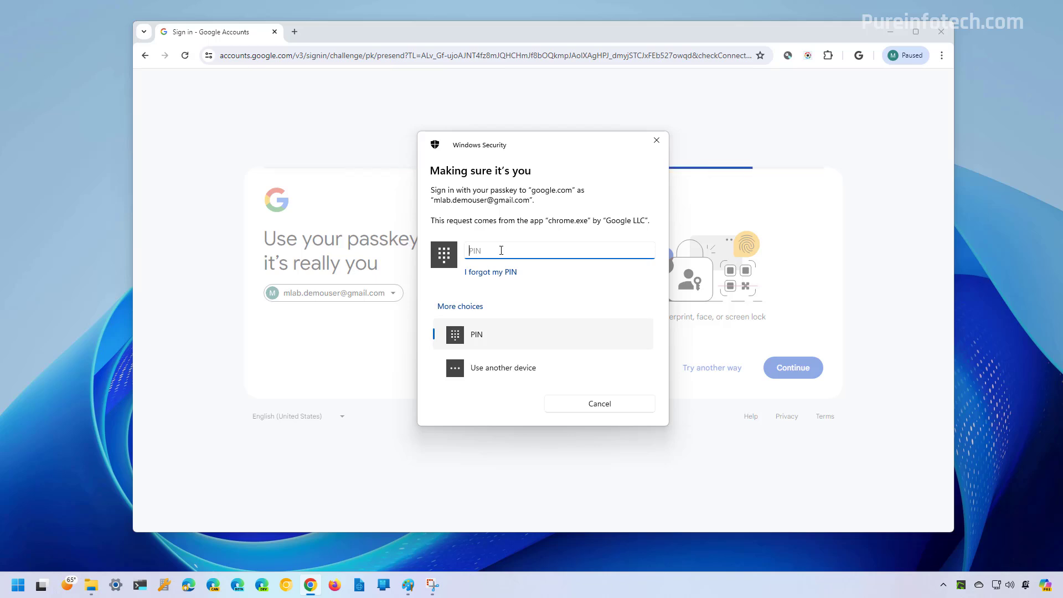
text(1234)
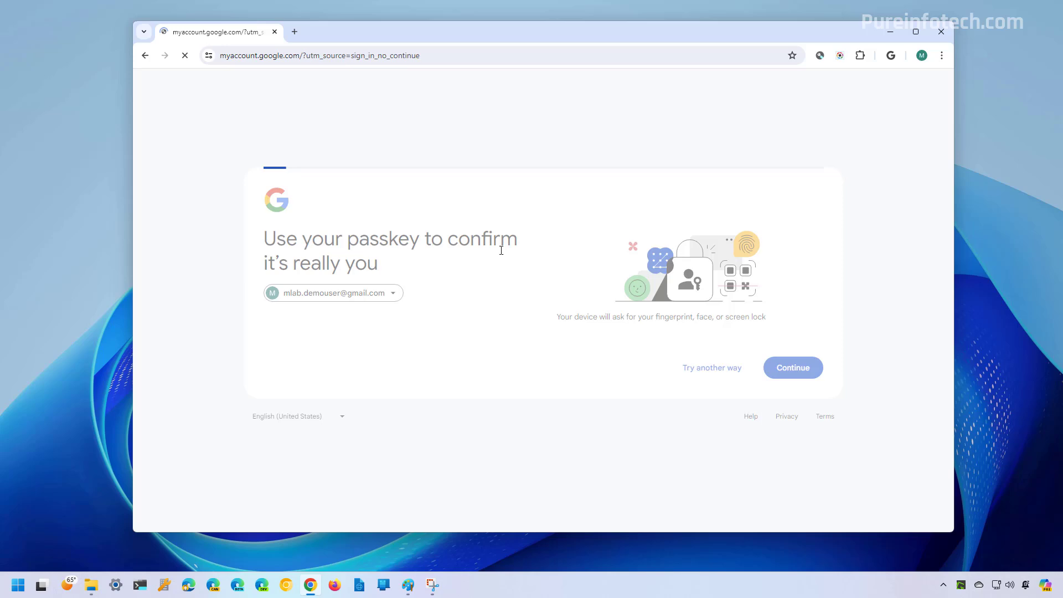
click(889, 35)
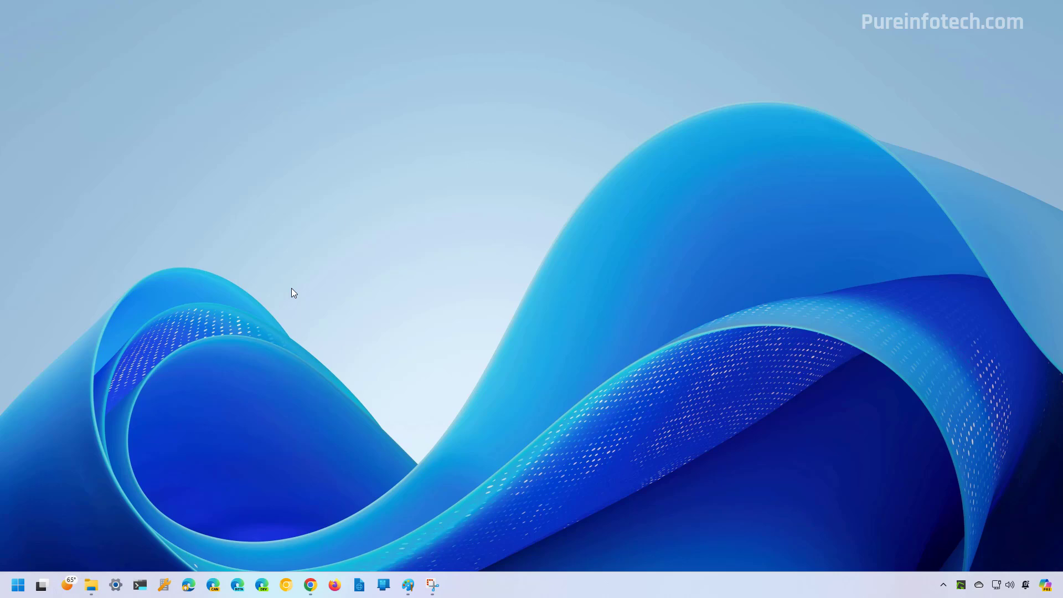
Launch Windows Settings and go to Accounts > Accounts, scrolling down to Passkey settings.
key(super)
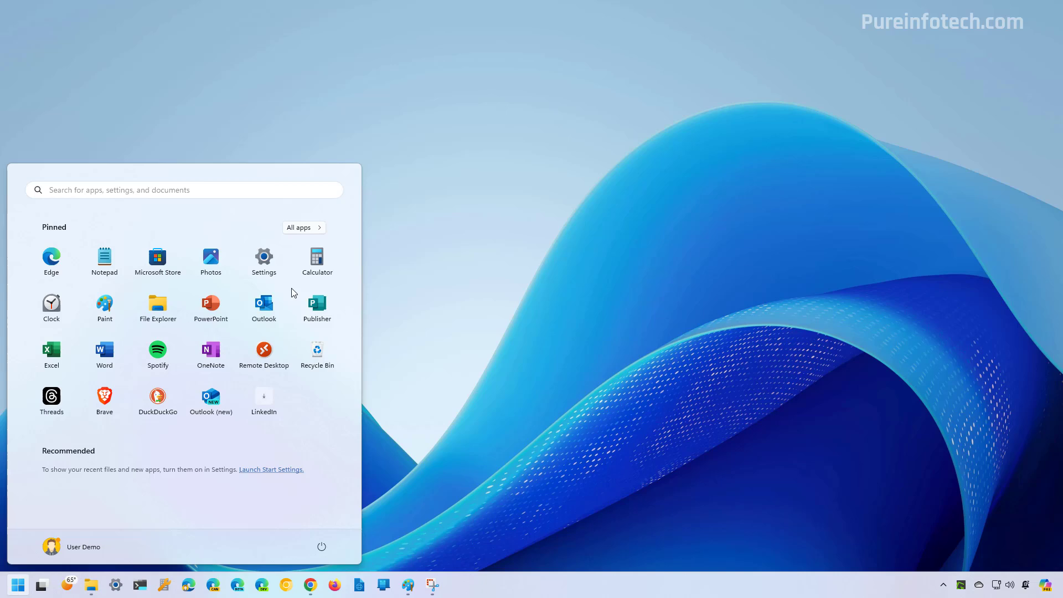
text(sett)
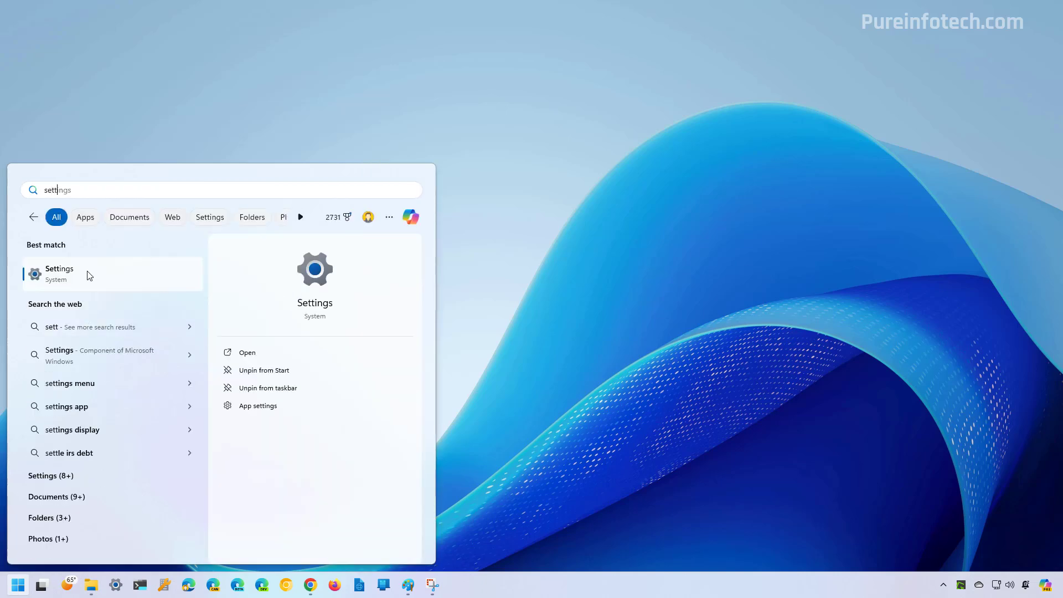
click(87, 271)
click(241, 339)
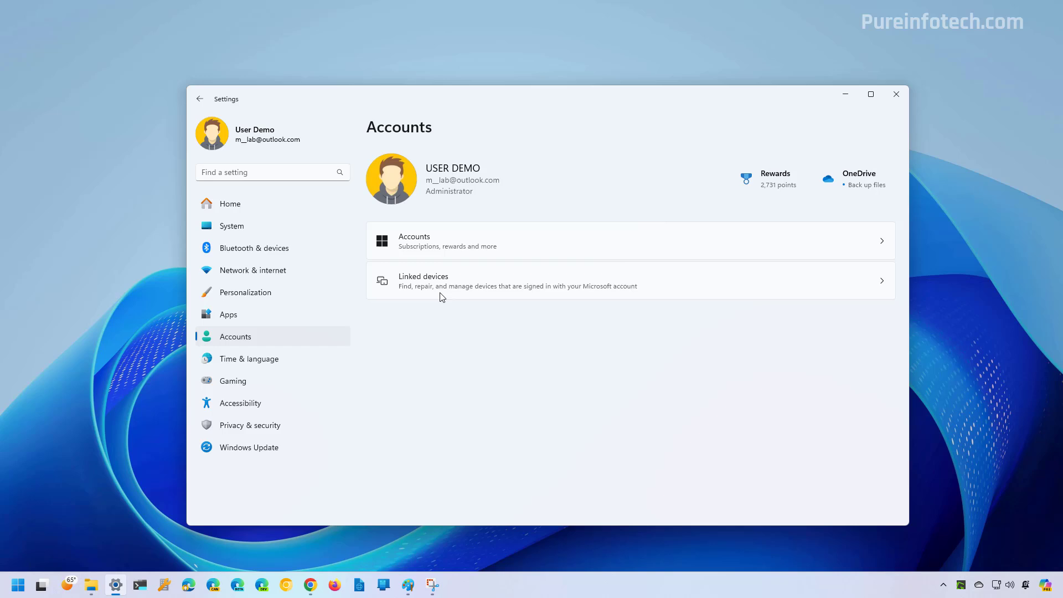
click(451, 238)
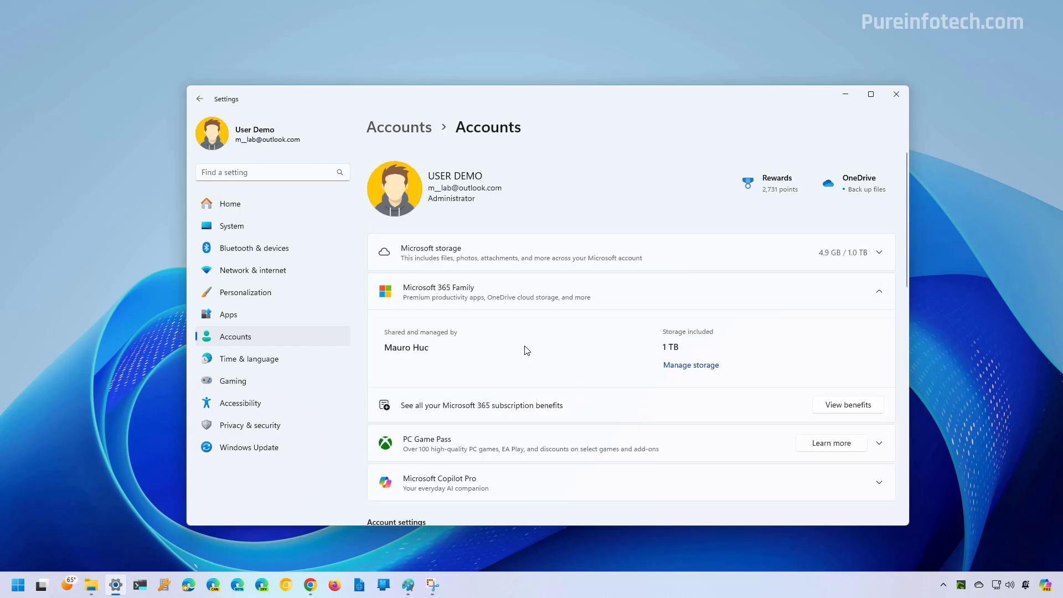
scroll(526, 350, down, 3)
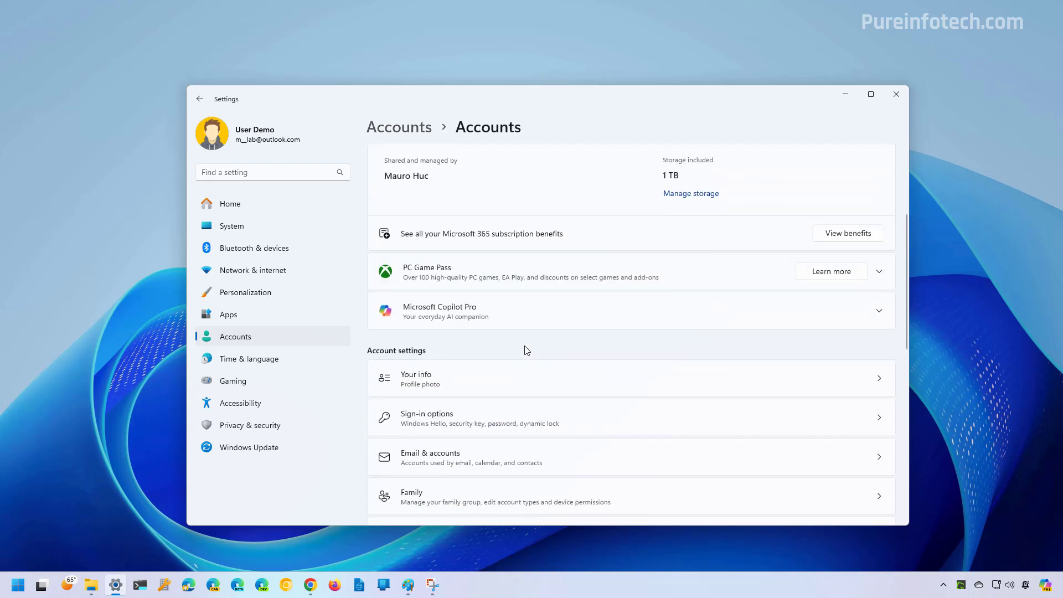
scroll(526, 350, down, 4)
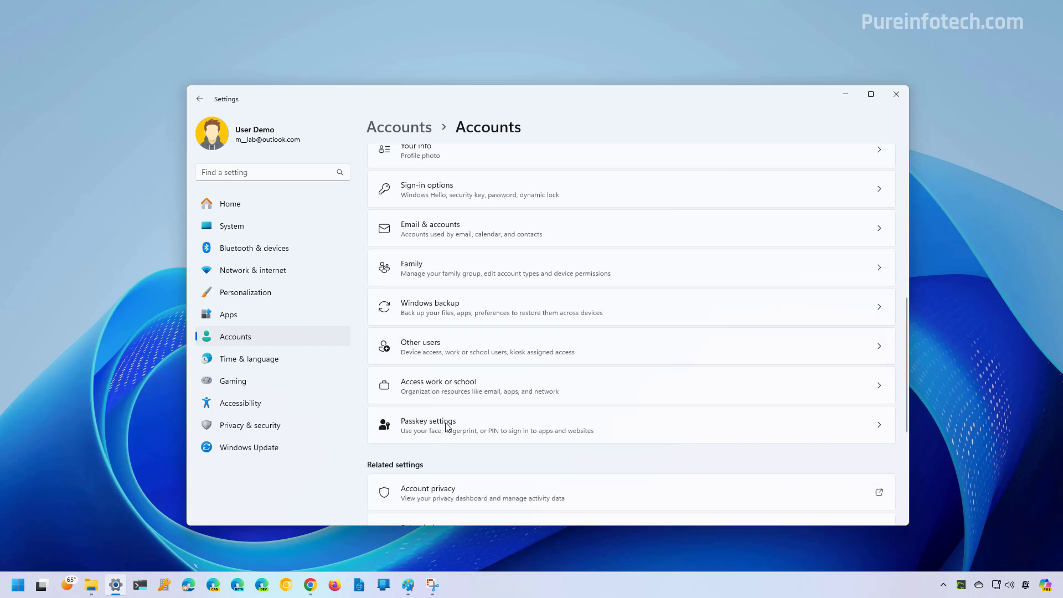
Permanently delete the google.com passkey from Windows Passkey settings.
click(440, 429)
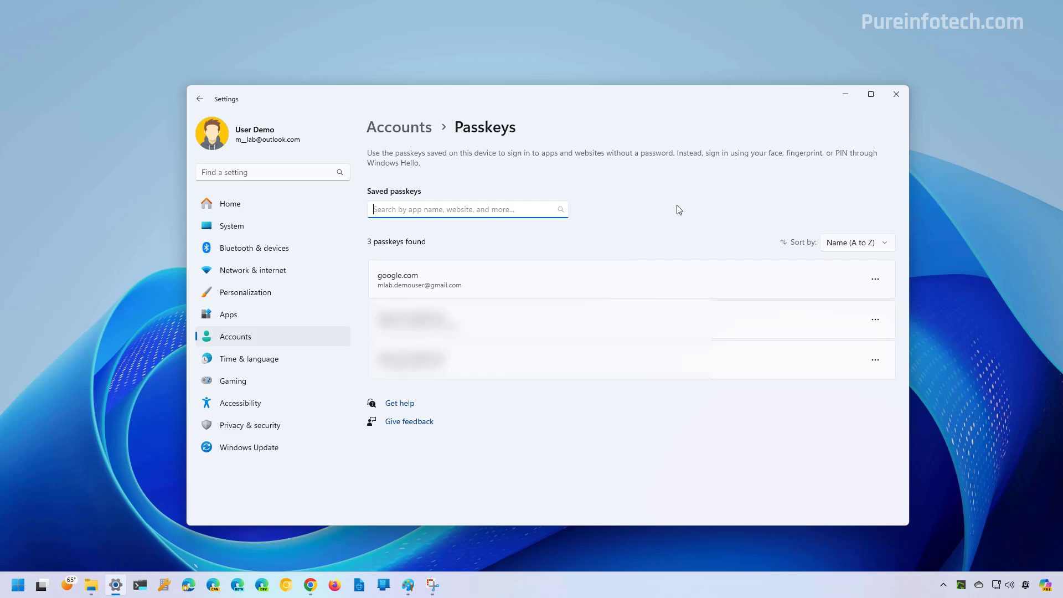
click(875, 279)
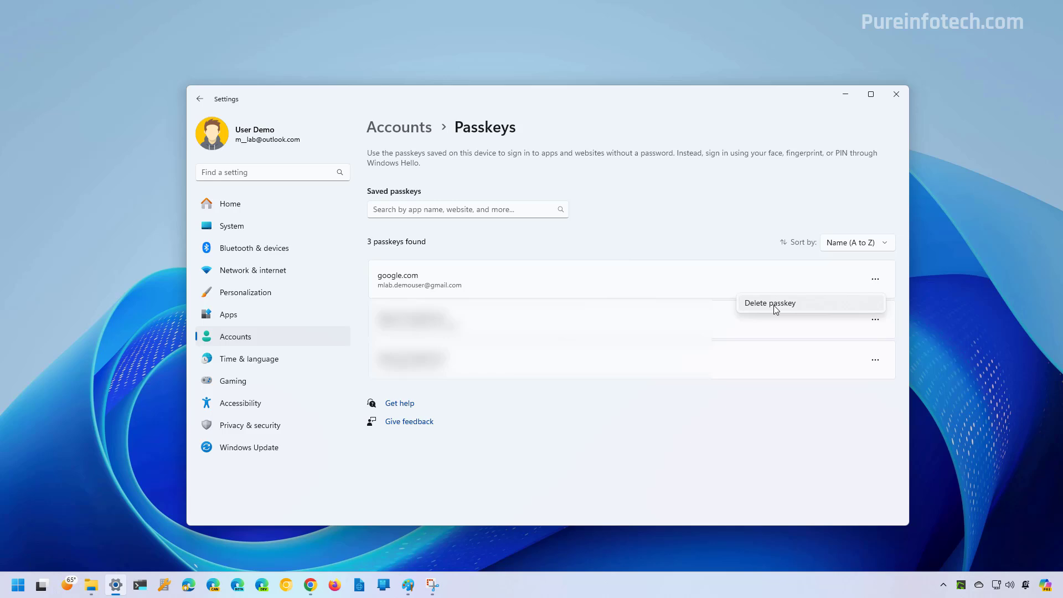
click(774, 306)
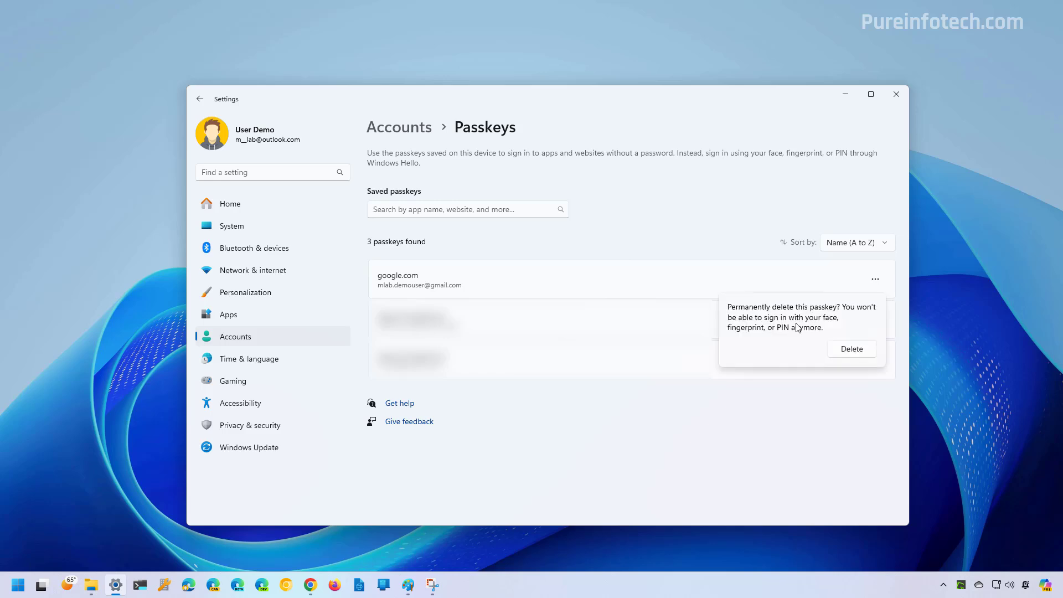
click(851, 350)
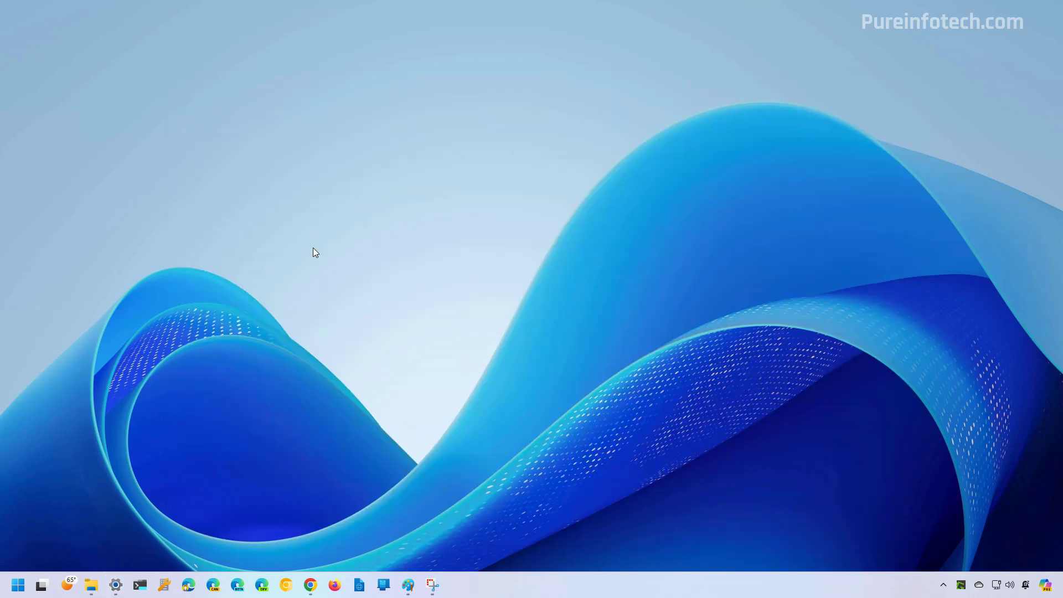
Back in Chrome, remove the Windows Hello passkey under Passkeys you created.
mouse_move(310, 586)
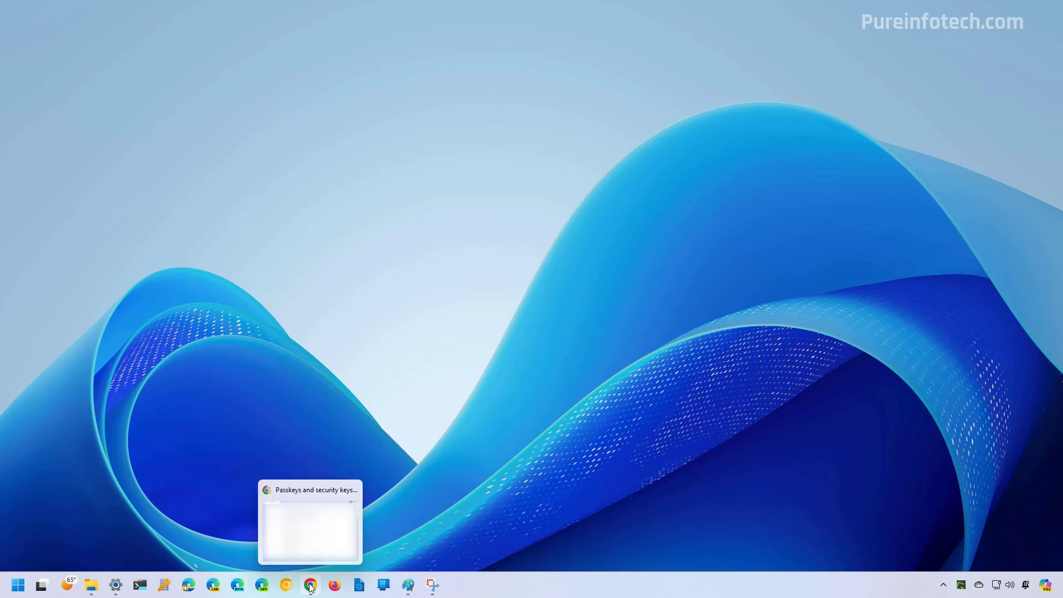
click(311, 585)
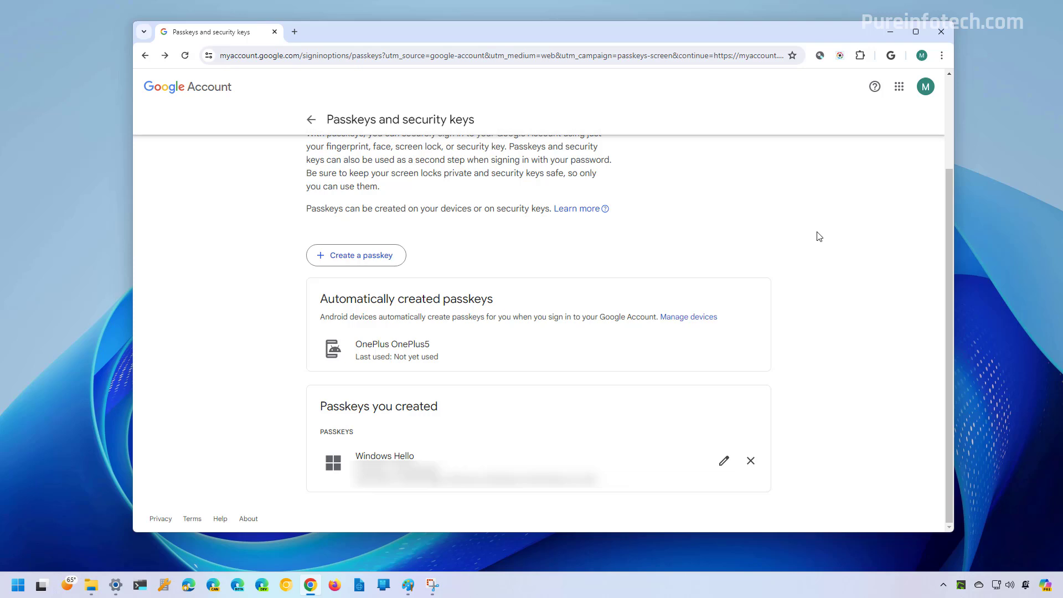
click(751, 464)
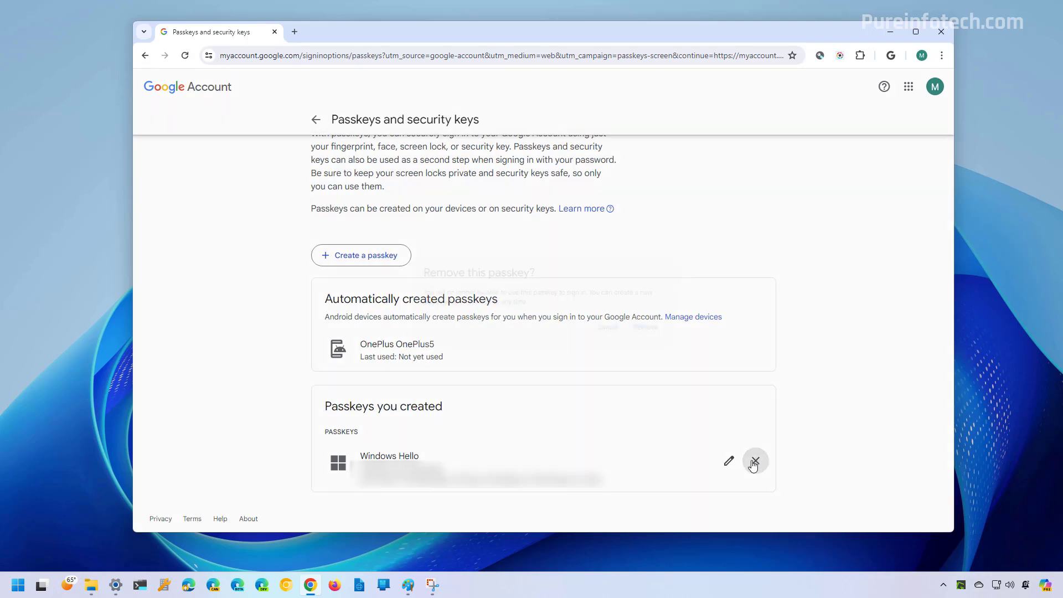
click(654, 333)
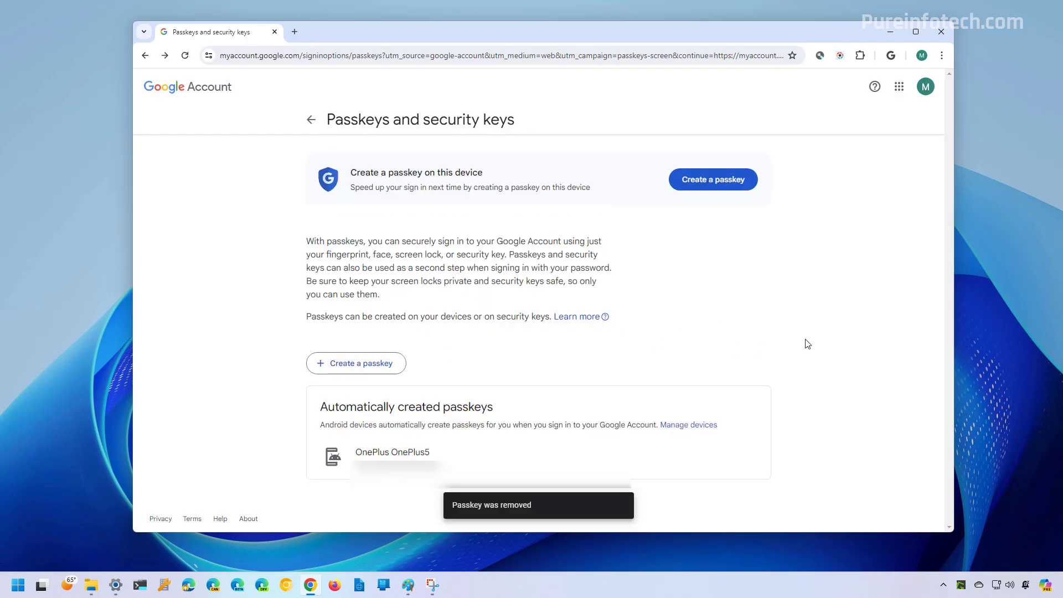
Hide the browser with Windows+D to show the desktop.
key(super+d)
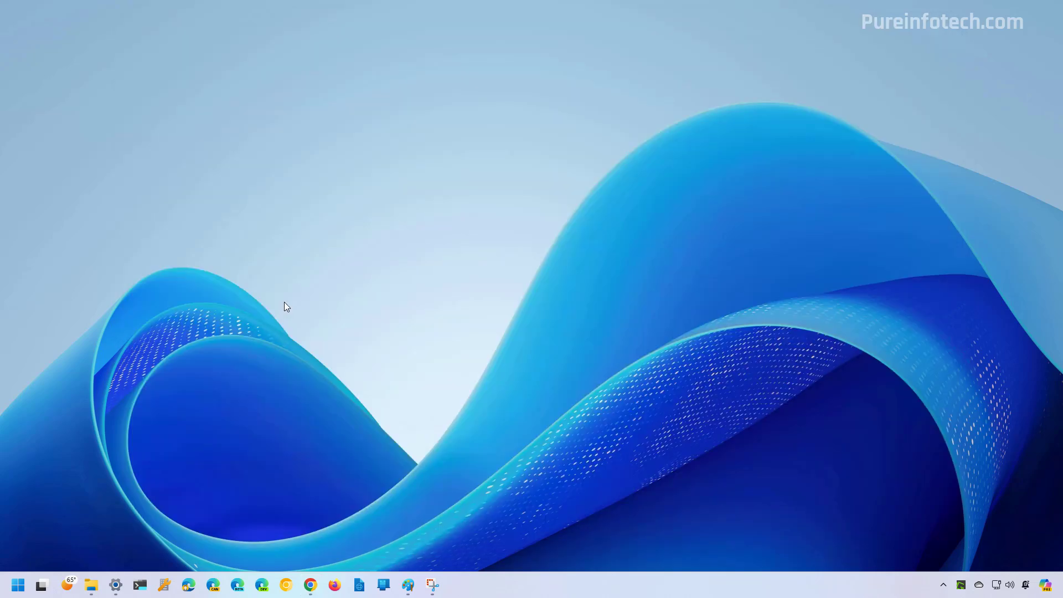